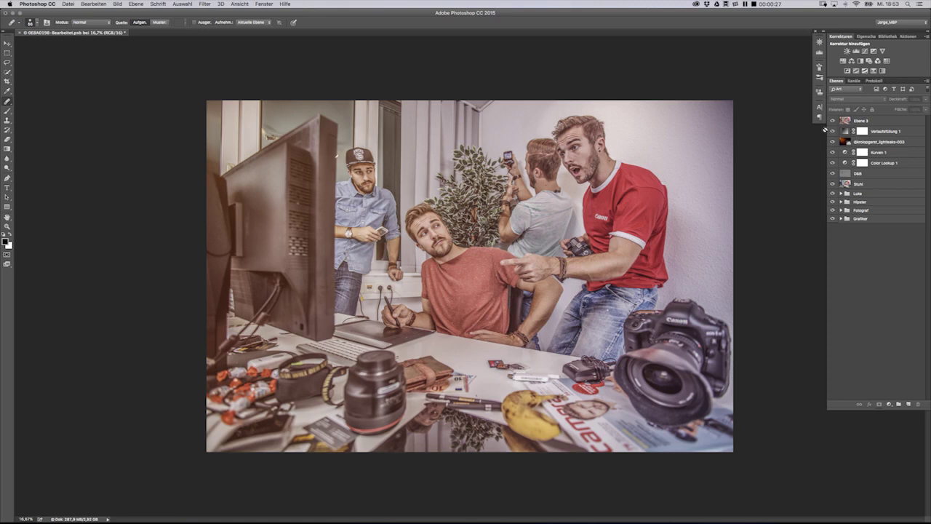
# Step: Hide every layer above the Grafiker group, and show the other figure groups and the Stuhl layer again one by one
pyautogui.moveTo(833, 121); pyautogui.dragTo(832, 211)
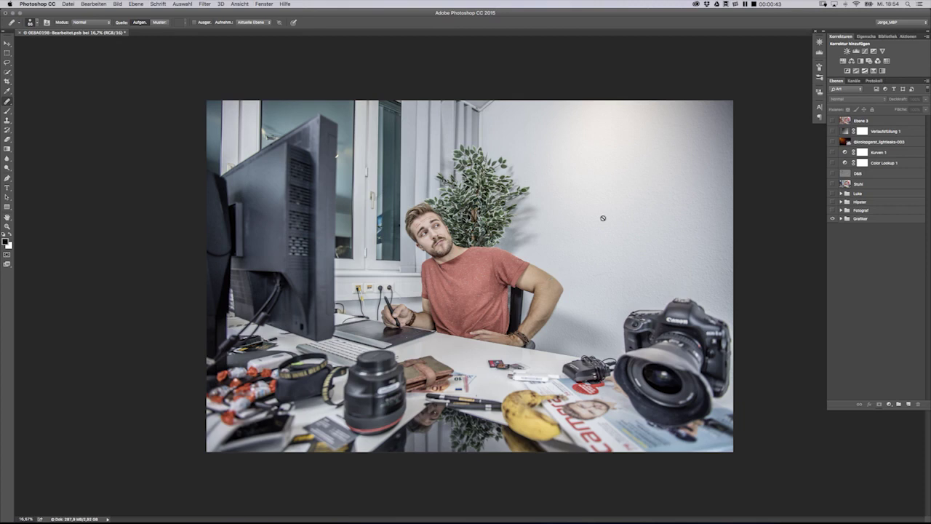
pyautogui.click(832, 210)
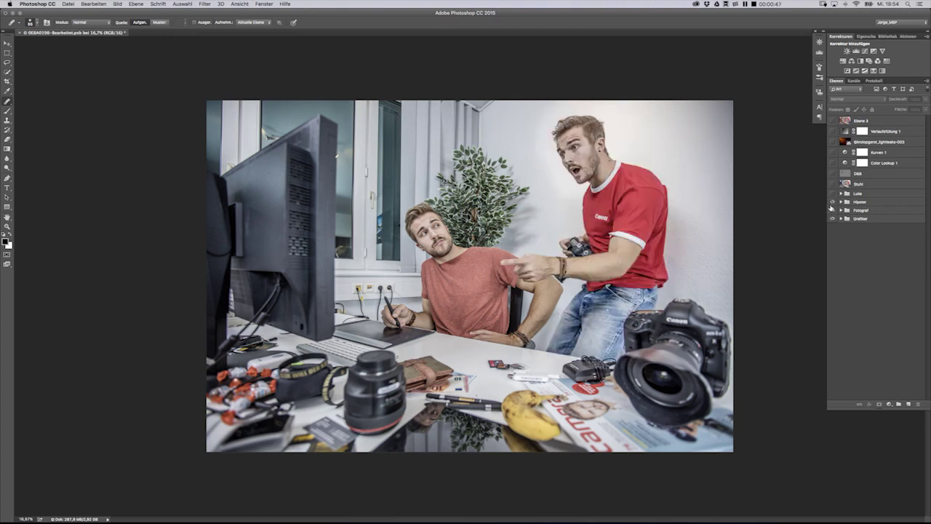
pyautogui.click(832, 203)
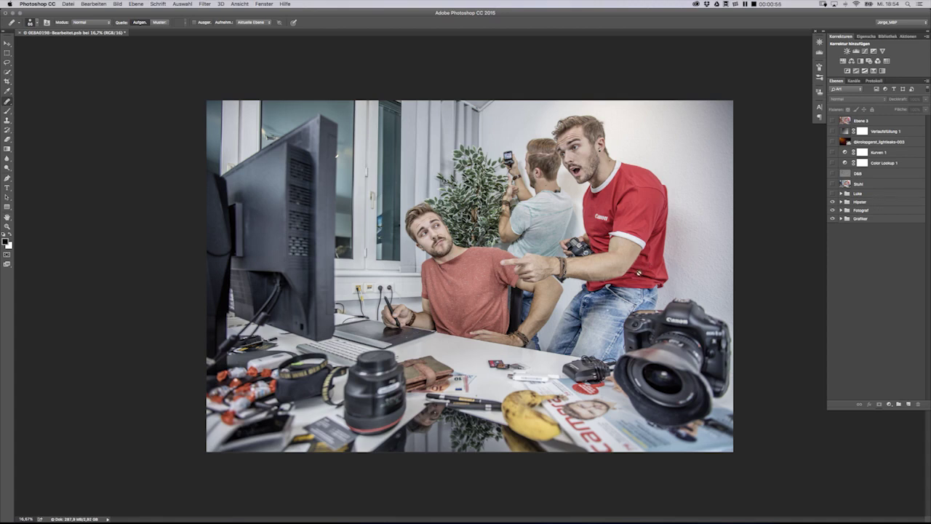
pyautogui.click(832, 201)
pyautogui.click(833, 194)
pyautogui.click(832, 194)
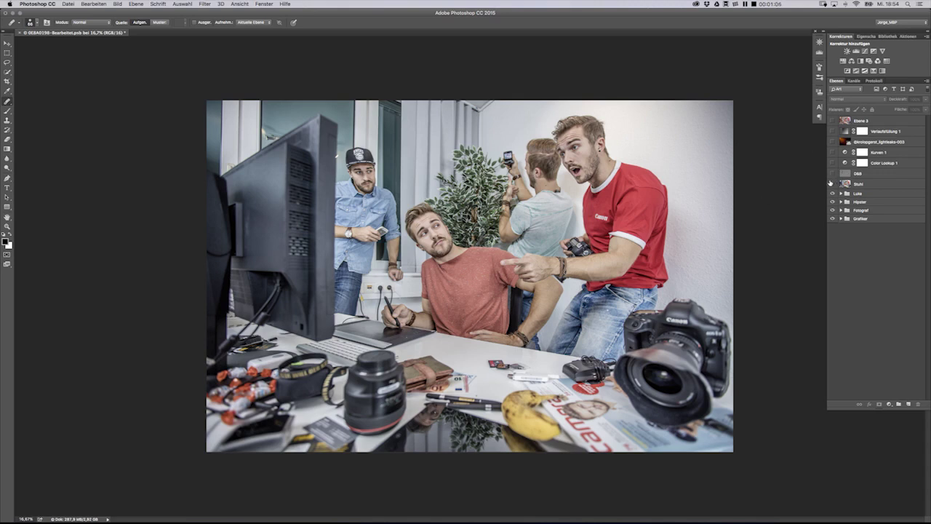
pyautogui.click(832, 184)
# Step: Show the D&B layer and compare the image repeatedly with and without its dodge-and-burn effect, leaving it visible
pyautogui.click(833, 174)
pyautogui.click(833, 174)
pyautogui.click(832, 174)
pyautogui.click(832, 174)
pyautogui.click(832, 174)
pyautogui.click(832, 174)
pyautogui.click(833, 174)
pyautogui.click(832, 174)
pyautogui.click(832, 174)
pyautogui.click(833, 173)
pyautogui.click(832, 174)
pyautogui.click(833, 173)
pyautogui.click(832, 174)
pyautogui.click(832, 173)
pyautogui.click(832, 173)
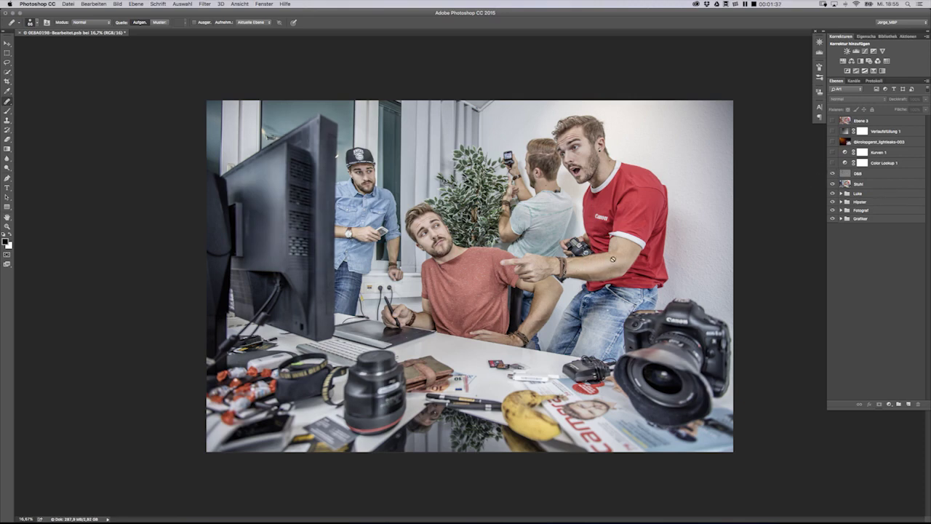
pyautogui.click(833, 174)
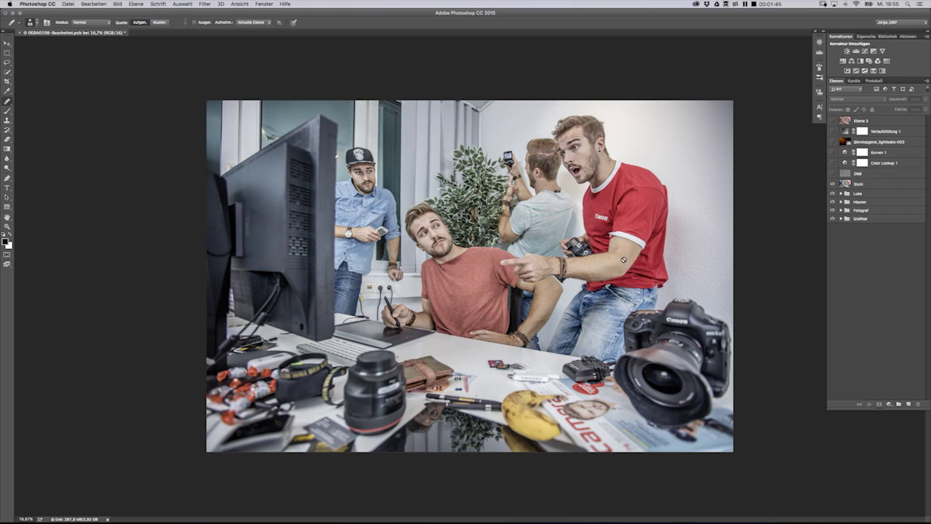
pyautogui.click(833, 174)
pyautogui.click(833, 174)
pyautogui.click(833, 174)
pyautogui.click(833, 174)
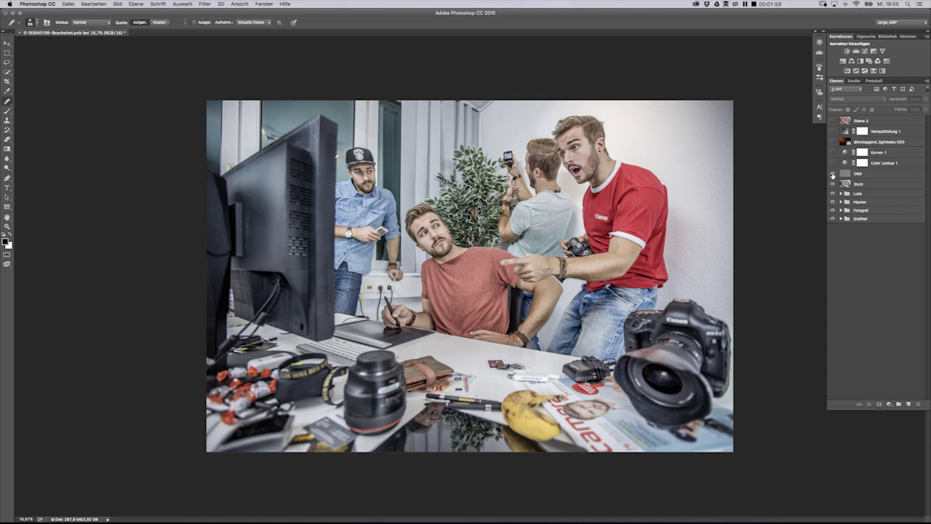
pyautogui.click(833, 174)
# Step: Show the Color Lookup 1 adjustment layer and review its 3DLUT file choices, keeping Soft_Warming.look
pyautogui.click(834, 163)
pyautogui.click(833, 164)
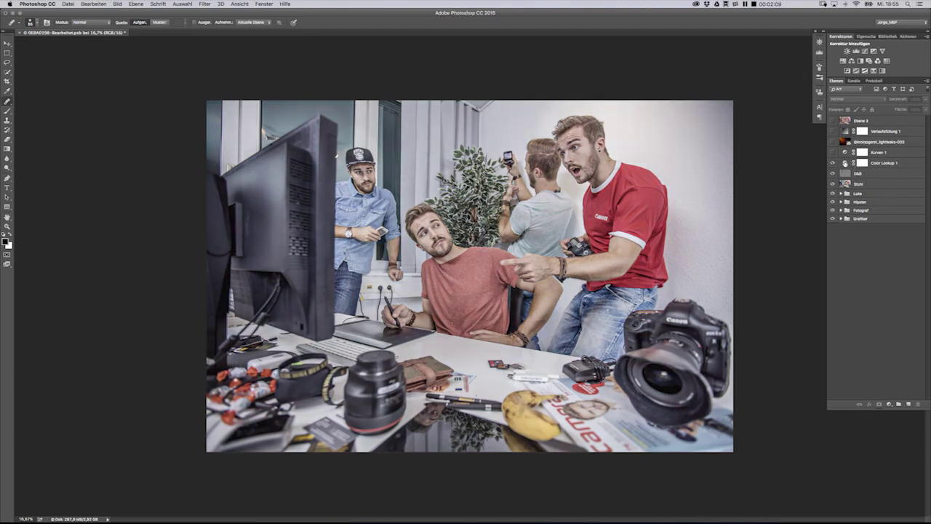
pyautogui.click(846, 166)
pyautogui.click(845, 164)
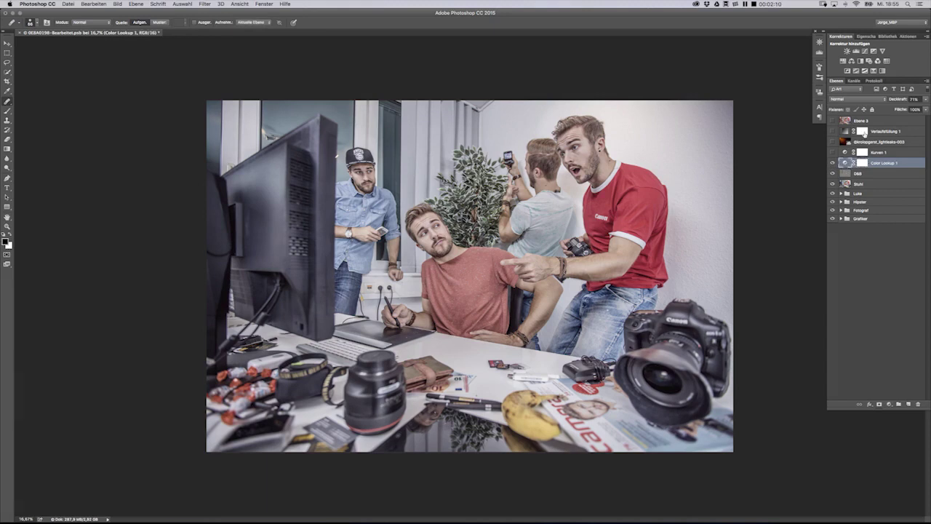
pyautogui.click(864, 36)
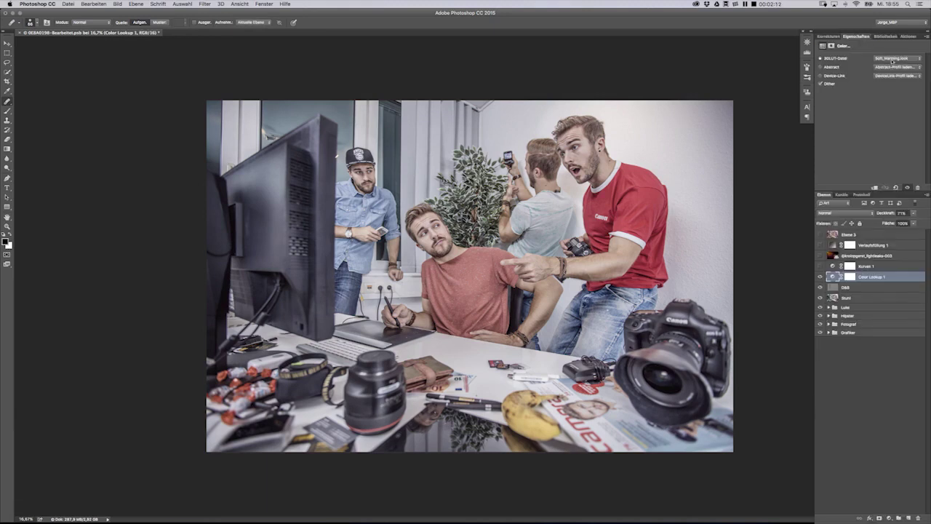
pyautogui.click(892, 61)
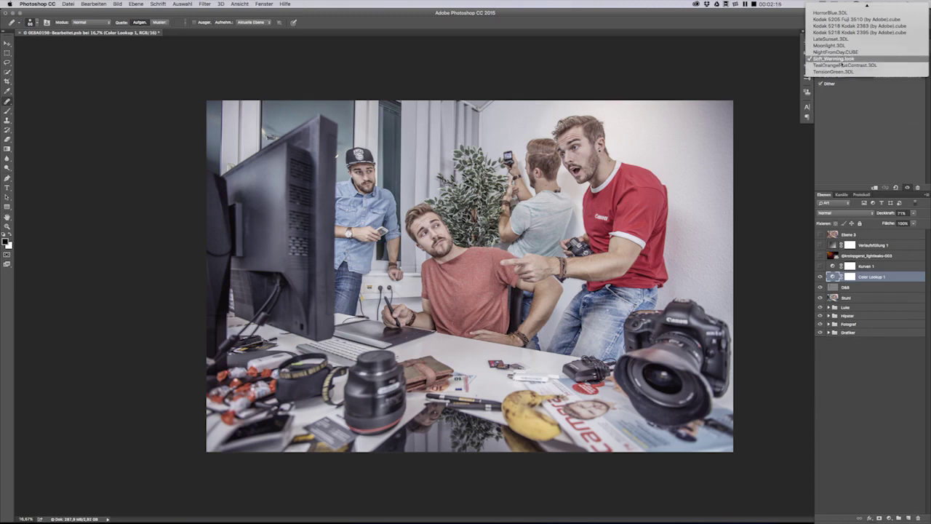
pyautogui.click(872, 131)
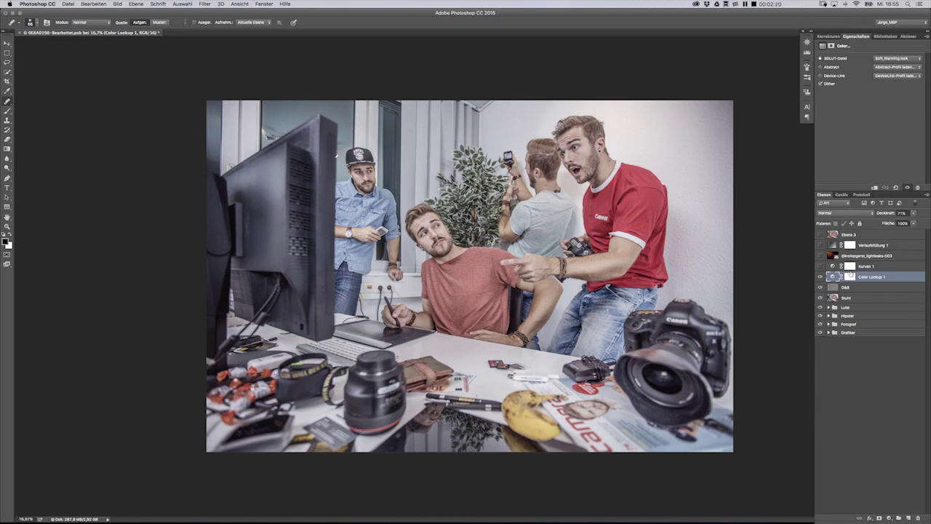
# Step: Show the Kurven 1 adjustment layer, inspect its curve, and compare the image with and without it
pyautogui.click(821, 266)
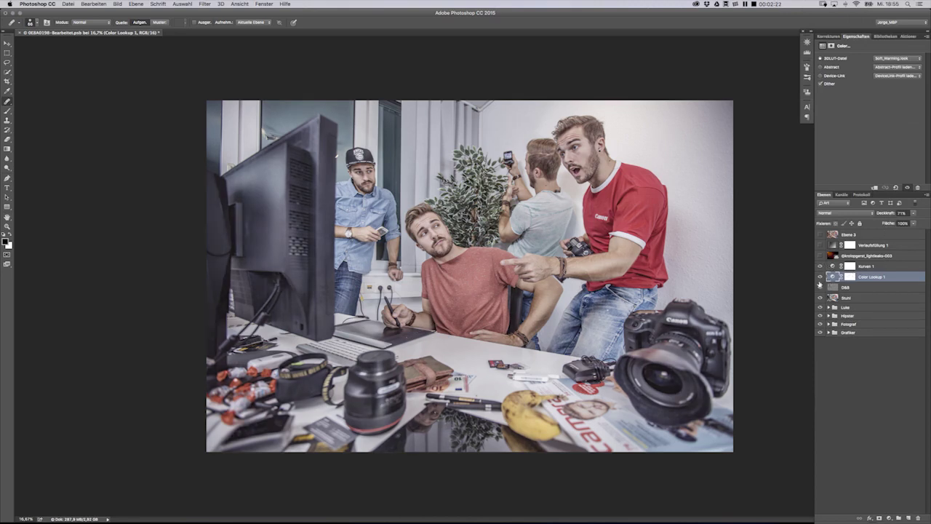
pyautogui.click(833, 266)
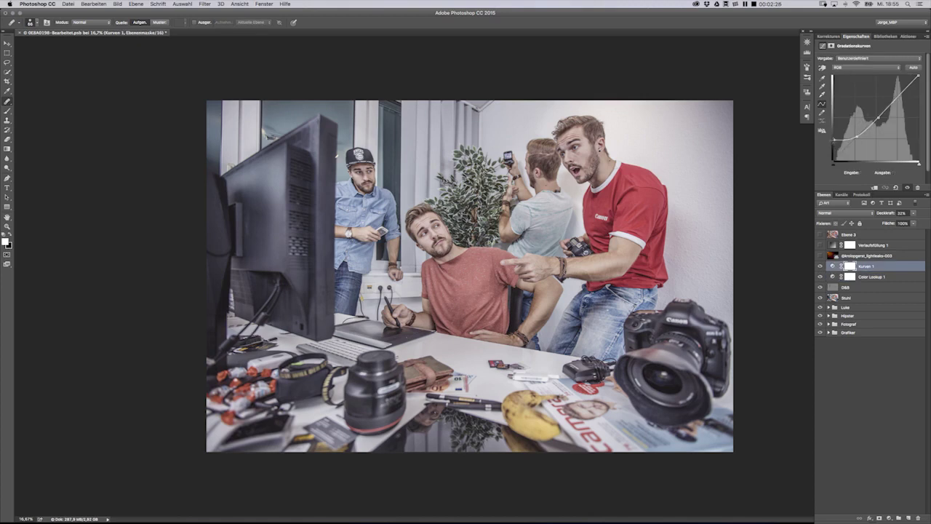
pyautogui.click(821, 267)
pyautogui.click(821, 267)
pyautogui.click(821, 267)
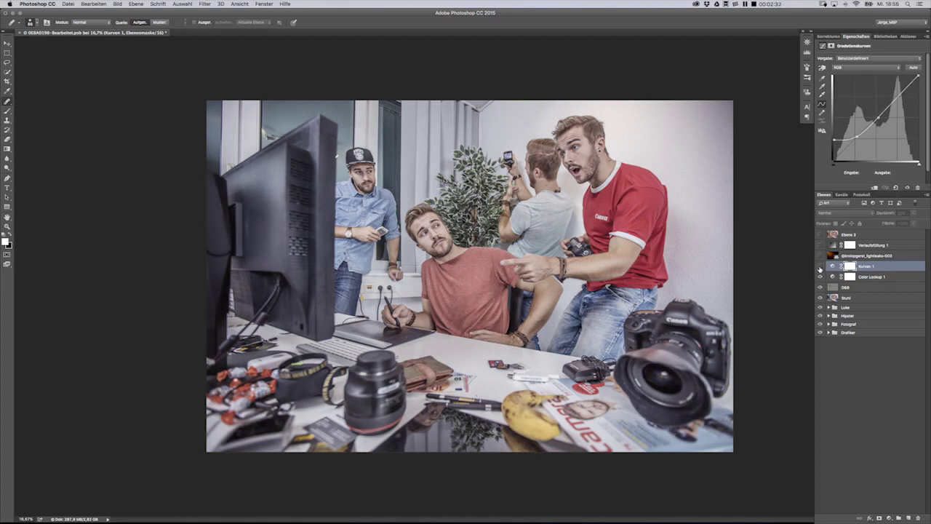
pyautogui.click(821, 267)
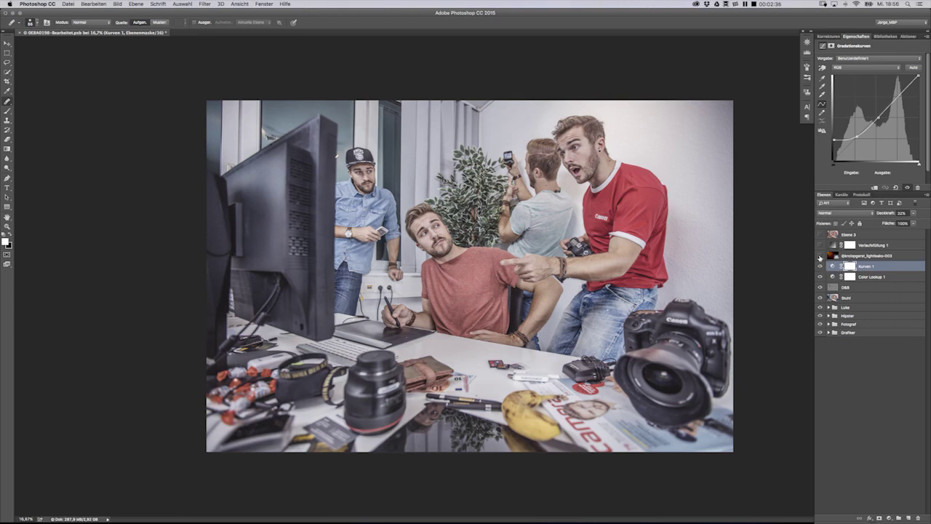
# Step: Show the lightleaks-003 layer and preview its glow at 100% opacity before lowering the opacity again
pyautogui.click(820, 255)
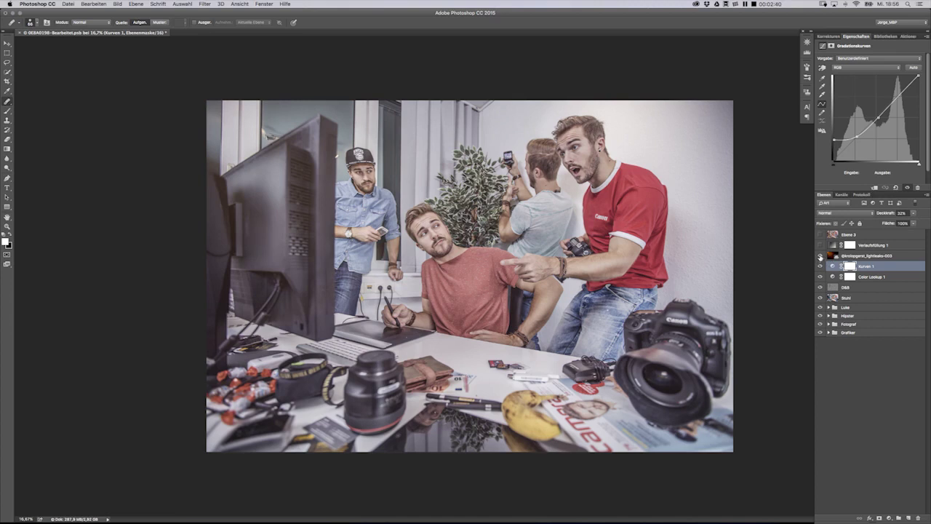
pyautogui.click(820, 255)
pyautogui.click(820, 255)
pyautogui.click(837, 256)
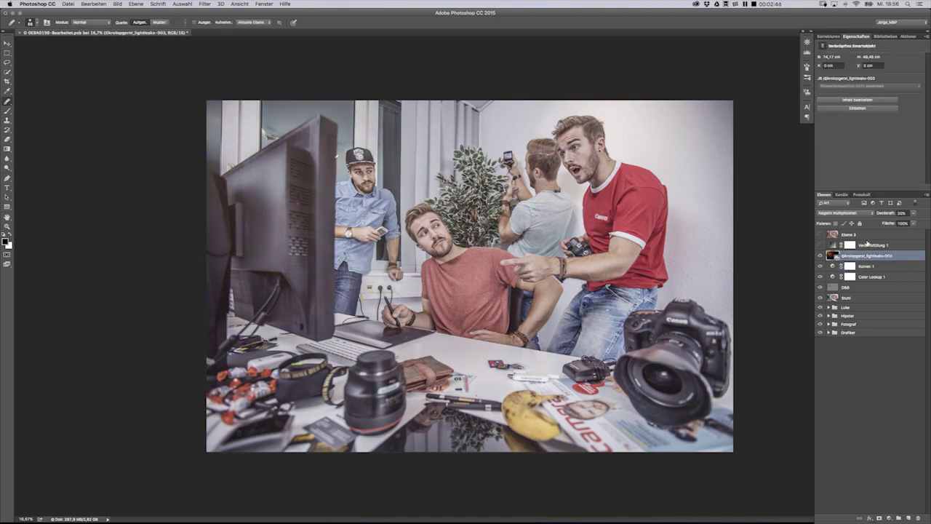
pyautogui.moveTo(883, 213); pyautogui.dragTo(929, 221)
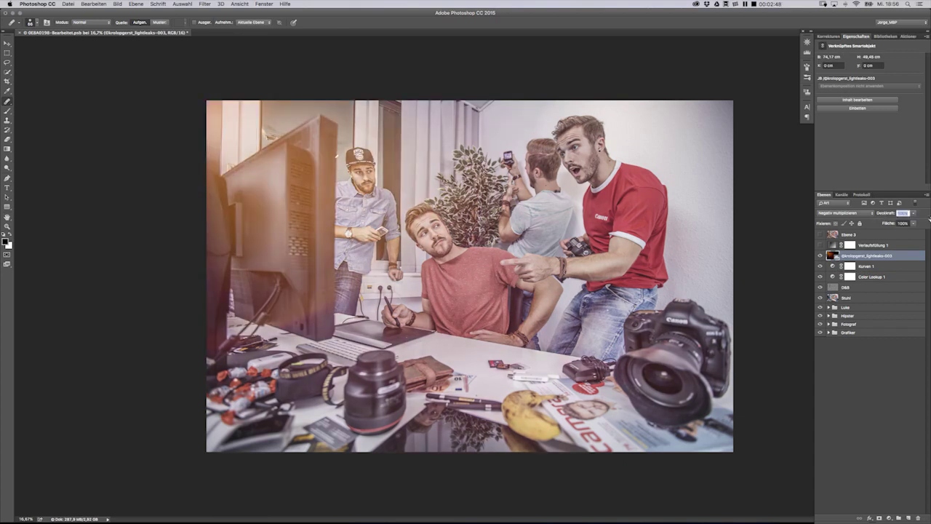
pyautogui.moveTo(914, 218); pyautogui.dragTo(884, 219)
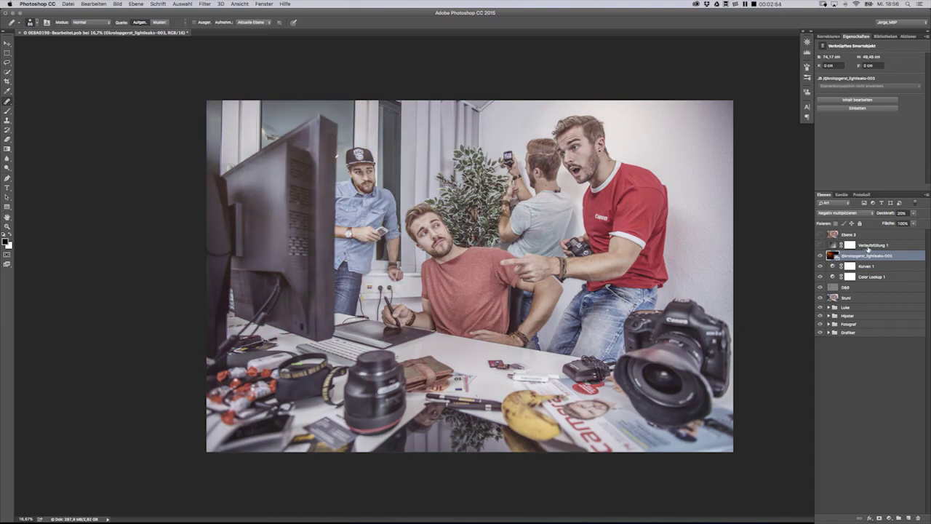
# Step: Show the Verlaufsfüllung 1 layer and compare the image with and without the gradient tint
pyautogui.click(821, 247)
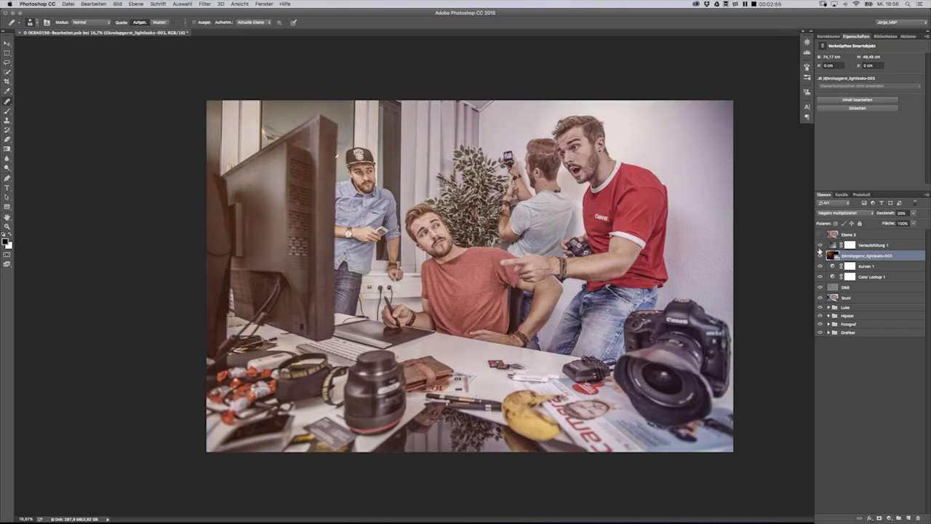
pyautogui.click(821, 248)
pyautogui.click(821, 248)
# Step: Inspect the gradient fill settings and colours of Verlaufsfüllung 1, leaving the gradient as it is
pyautogui.click(834, 247)
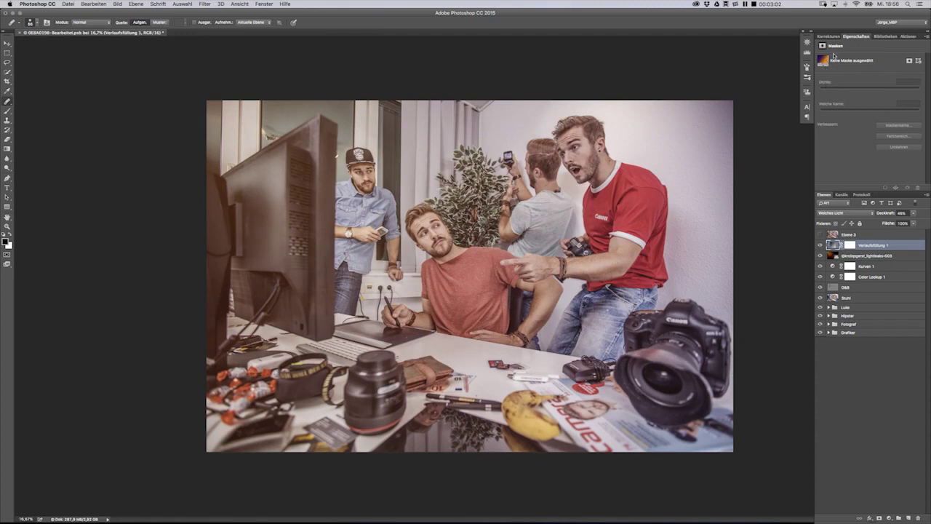
pyautogui.doubleClick(832, 246)
pyautogui.moveTo(481, 210); pyautogui.dragTo(641, 214)
pyautogui.click(593, 227)
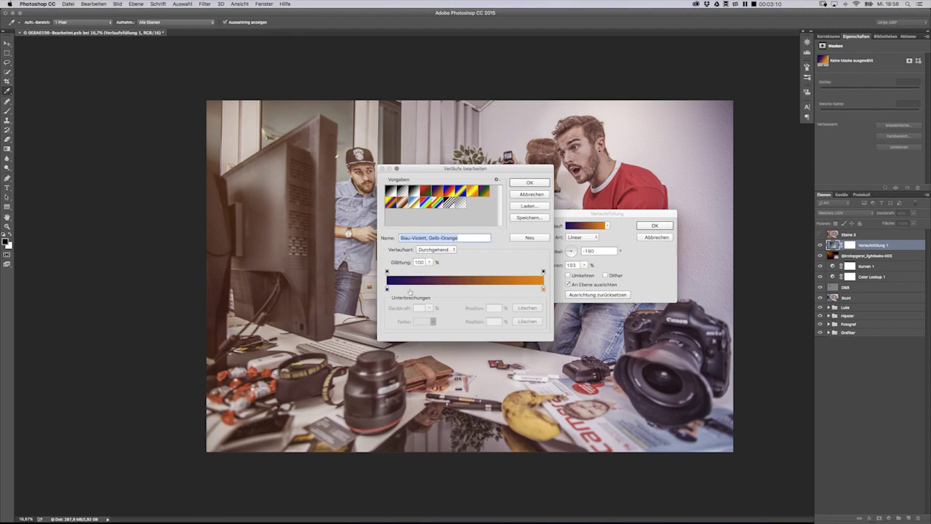
pyautogui.click(528, 196)
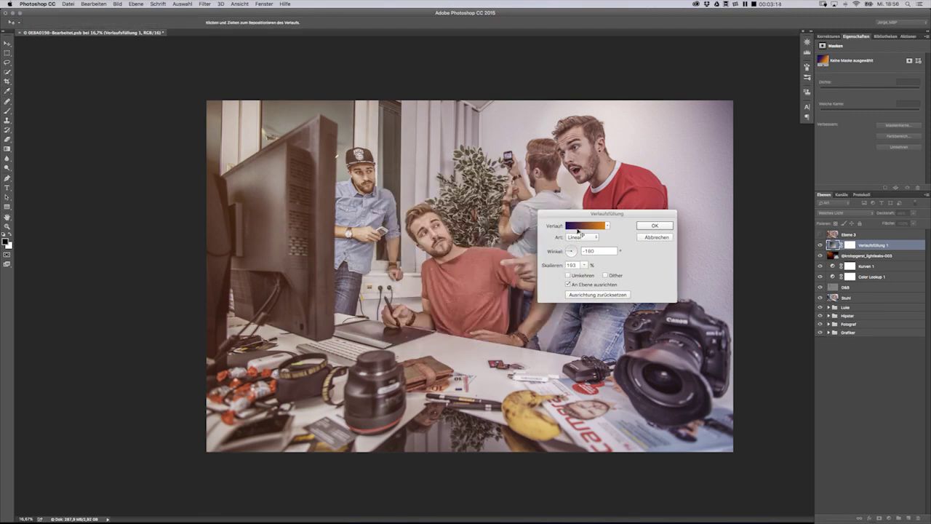
pyautogui.click(656, 228)
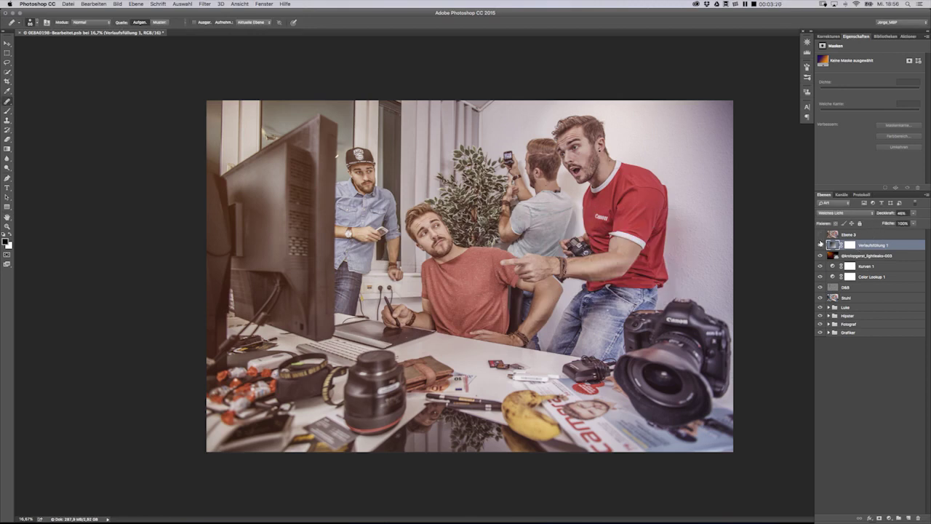
# Step: Try merging all visible layers into a single layer, and undo the merge
pyautogui.click(820, 235)
pyautogui.press('shift+super+e')
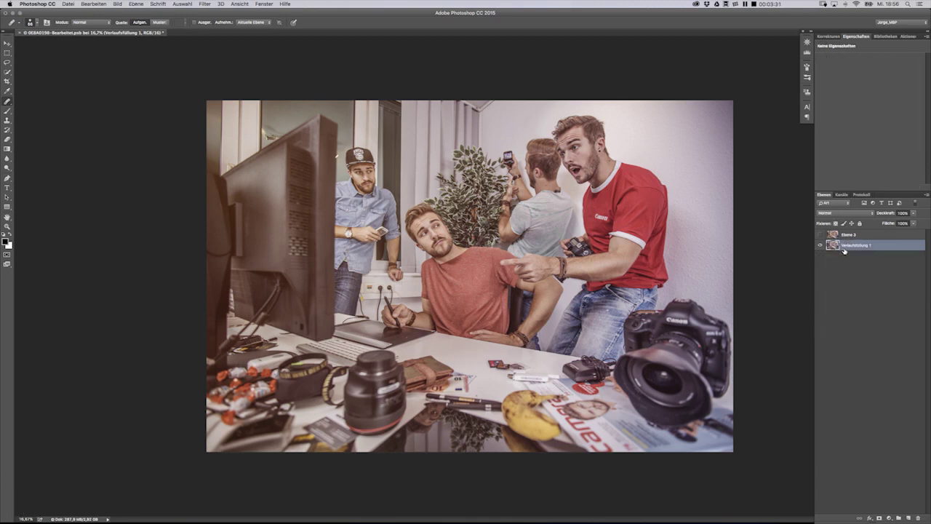
pyautogui.press('super+z')
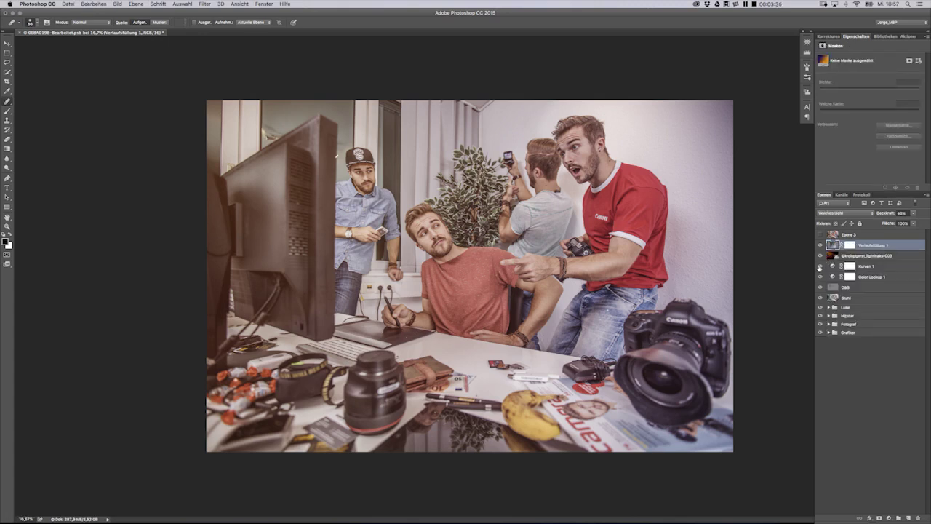
pyautogui.press('super+z')
# Step: Stamp all visible layers into a new layer above Verlaufsfüllung 1, keeping the originals, and compare it with the top layer
pyautogui.press('super+alt+shift+e')
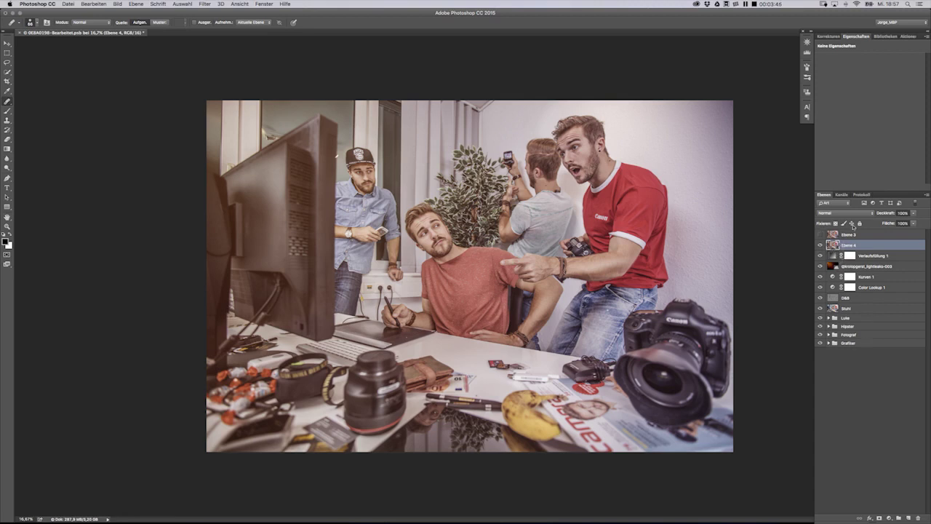
pyautogui.click(819, 235)
pyautogui.click(820, 235)
pyautogui.click(820, 235)
pyautogui.click(819, 235)
# Step: Apply the Camera Raw filter to the stamped layer with Lichter at -74, raised Tiefen and slightly raised Klarheit
pyautogui.click(206, 5)
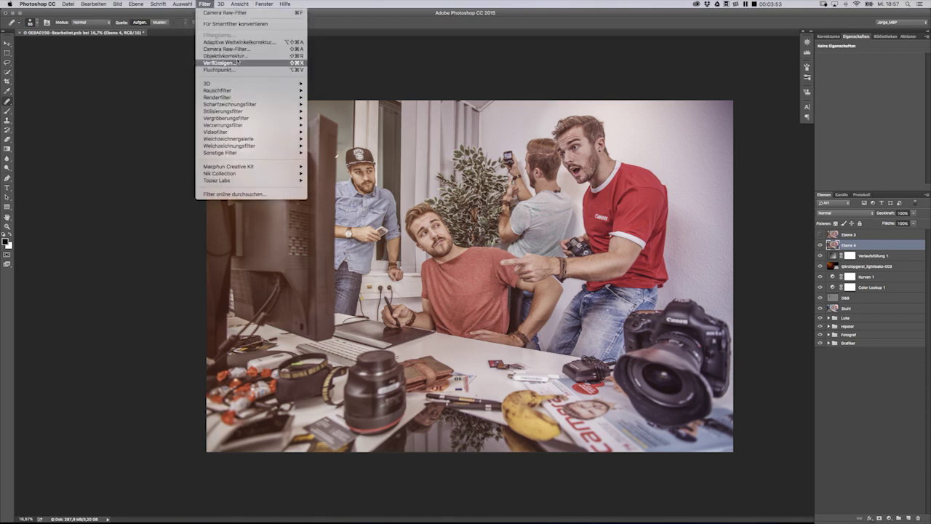
pyautogui.click(355, 99)
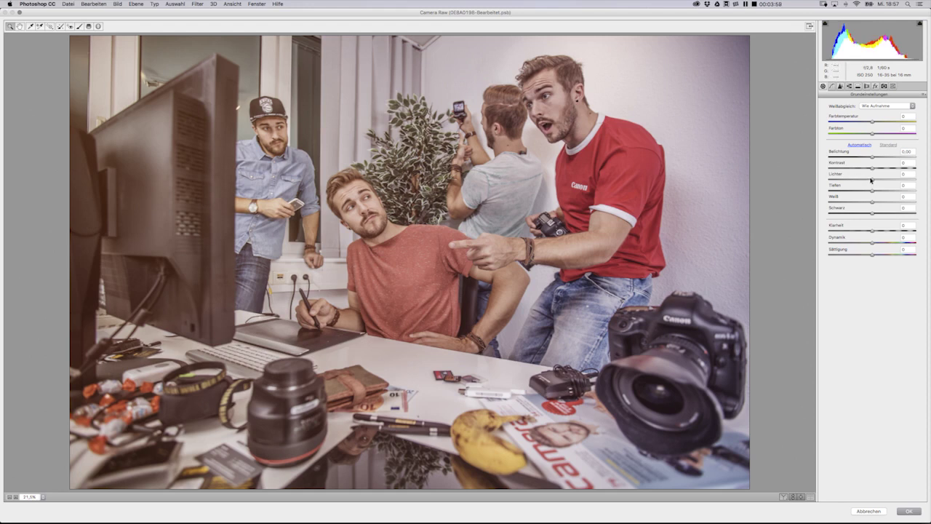
pyautogui.click(843, 182)
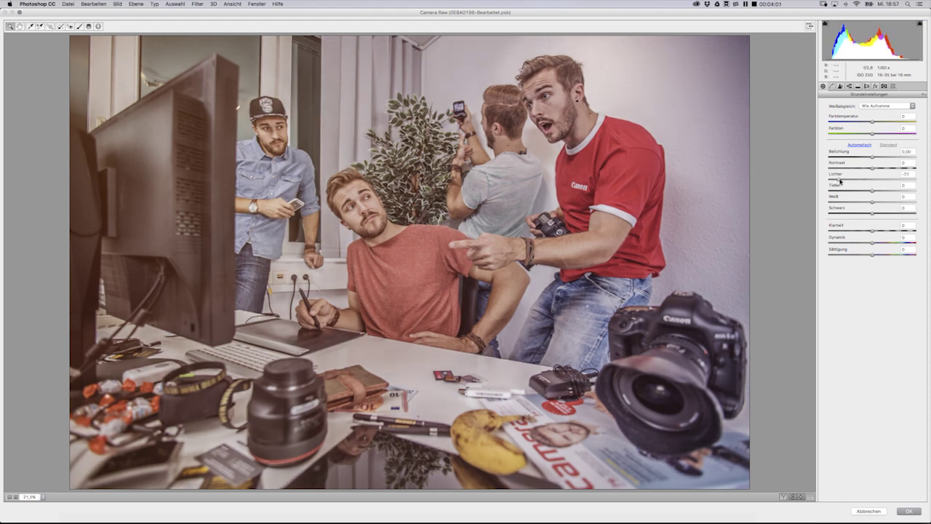
pyautogui.moveTo(875, 189); pyautogui.dragTo(894, 189)
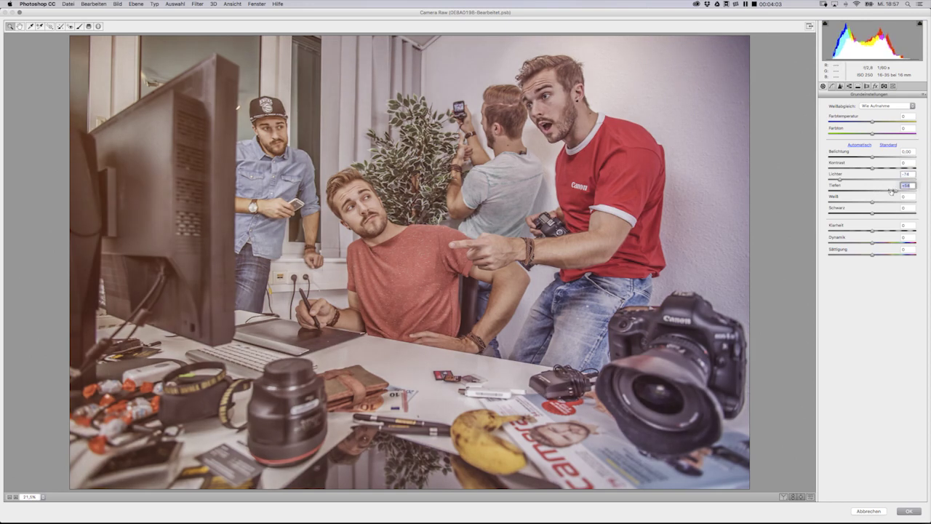
pyautogui.moveTo(873, 231); pyautogui.dragTo(879, 231)
pyautogui.click(909, 511)
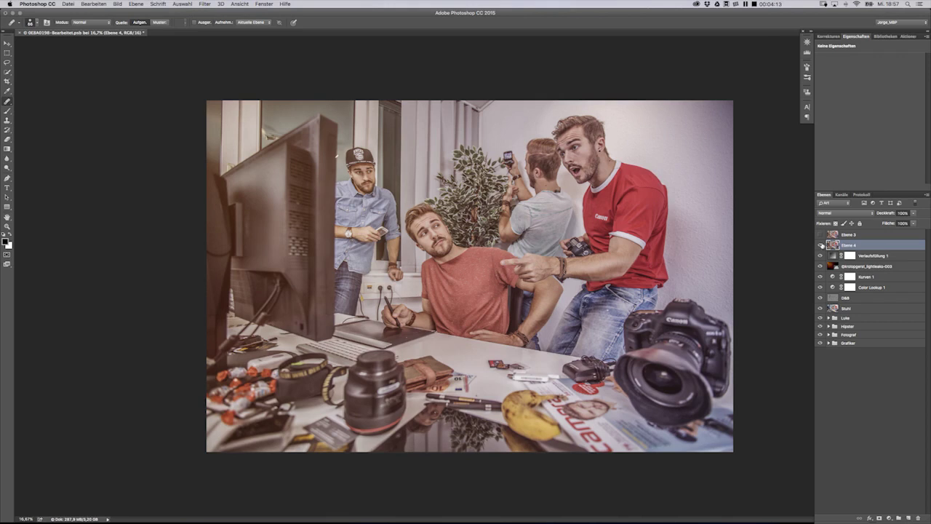
# Step: Compare the image with and without the Camera Raw filtered layer, and check the Grafiker group
pyautogui.click(821, 245)
pyautogui.click(821, 245)
pyautogui.click(827, 344)
pyautogui.click(828, 344)
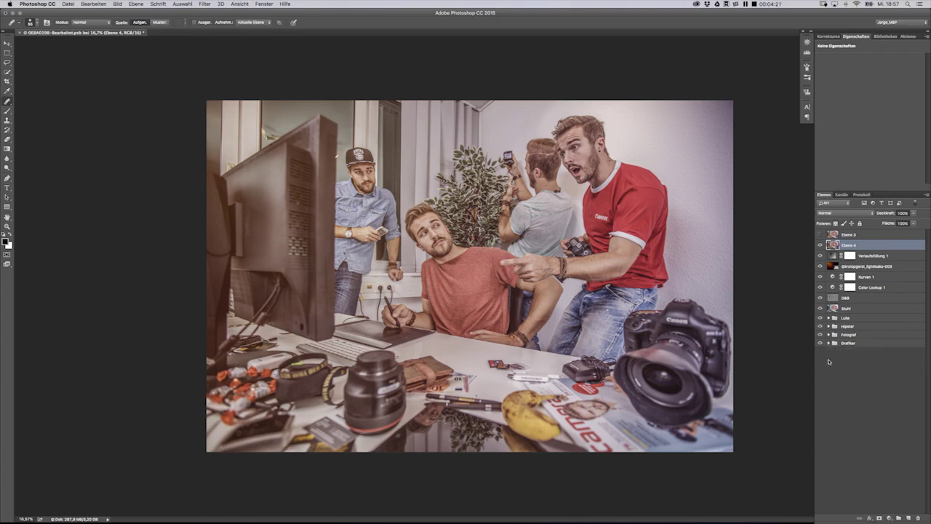